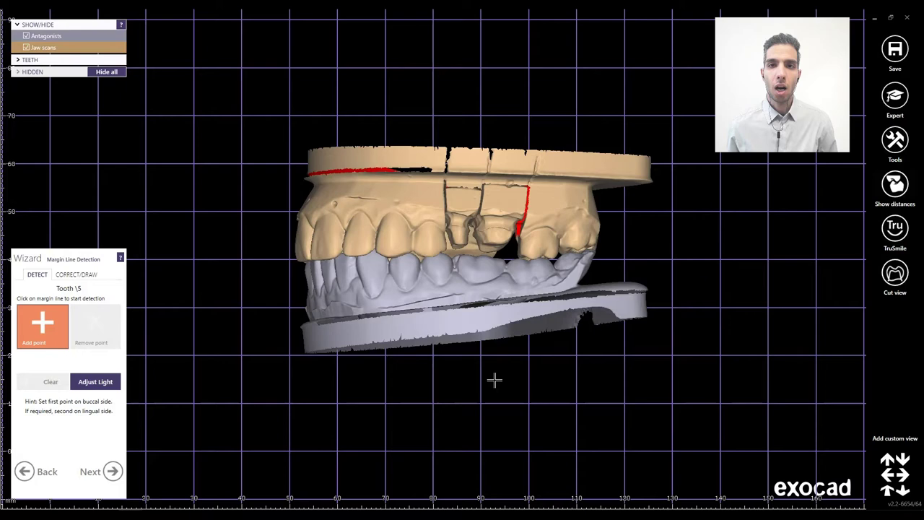
Detect the margin lines of teeth 5 and 6 on their prepared stumps, with the antagonists hidden.
{"action": "scroll", "coordinate": [453, 241], "scroll_direction": "up", "scroll_amount": 6}
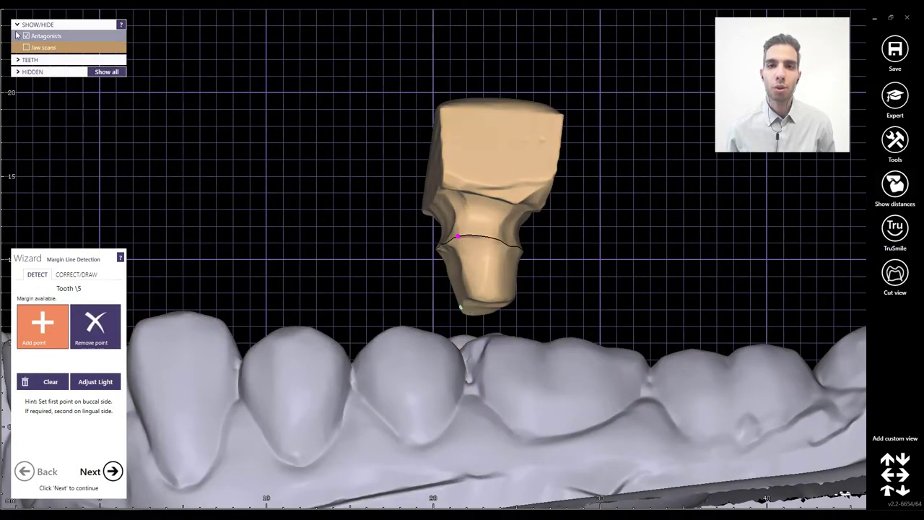
{"action": "left_click", "coordinate": [17, 35]}
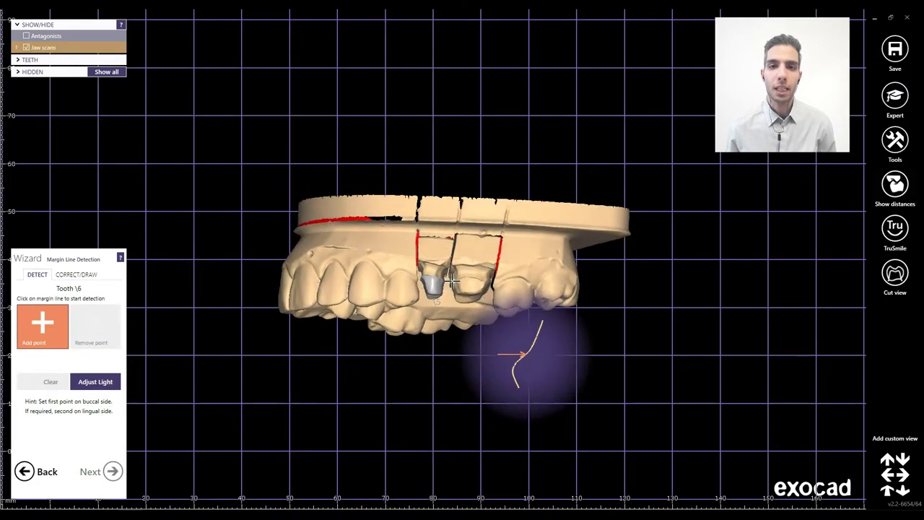
{"action": "scroll", "coordinate": [452, 282], "scroll_direction": "up", "scroll_amount": 4}
{"action": "left_click", "coordinate": [473, 272]}
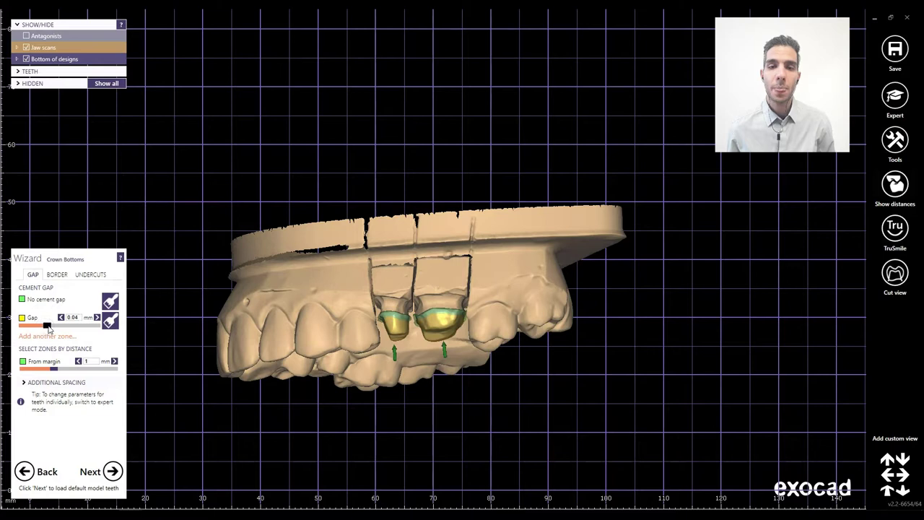
Accept the crown bottoms, load the default model teeth and nudge the premolar crown slightly towards the molar.
{"action": "left_click", "coordinate": [112, 472]}
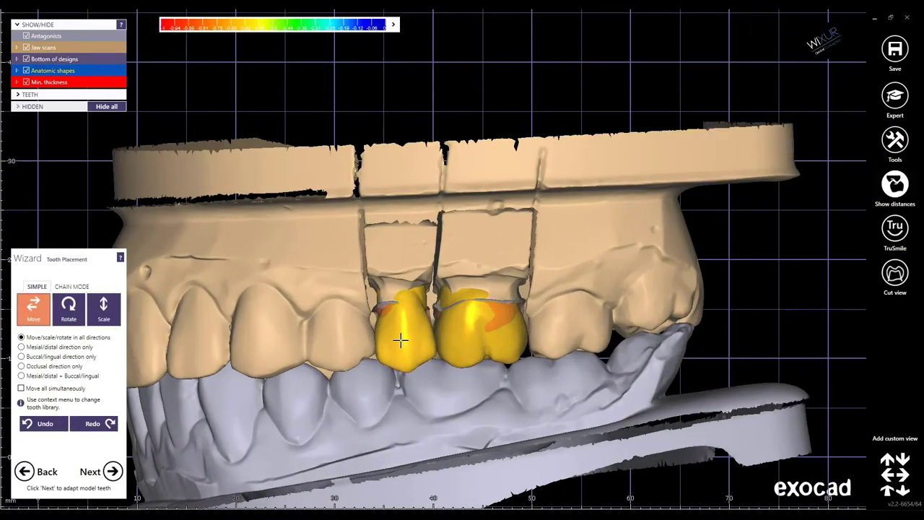
{"action": "right_click_drag", "start_coordinate": [407, 364], "coordinate": [443, 372]}
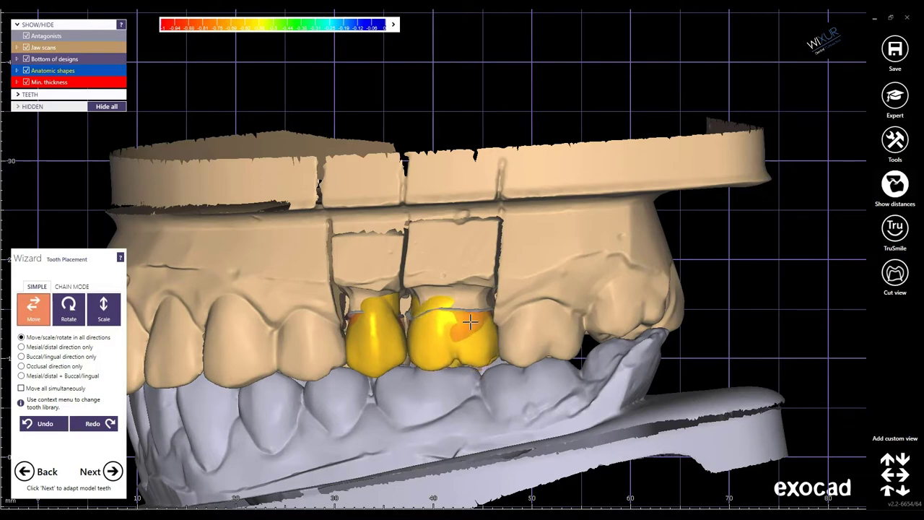
{"action": "right_click_drag", "start_coordinate": [460, 369], "coordinate": [462, 379]}
{"action": "scroll", "coordinate": [406, 377], "scroll_direction": "up", "scroll_amount": 3}
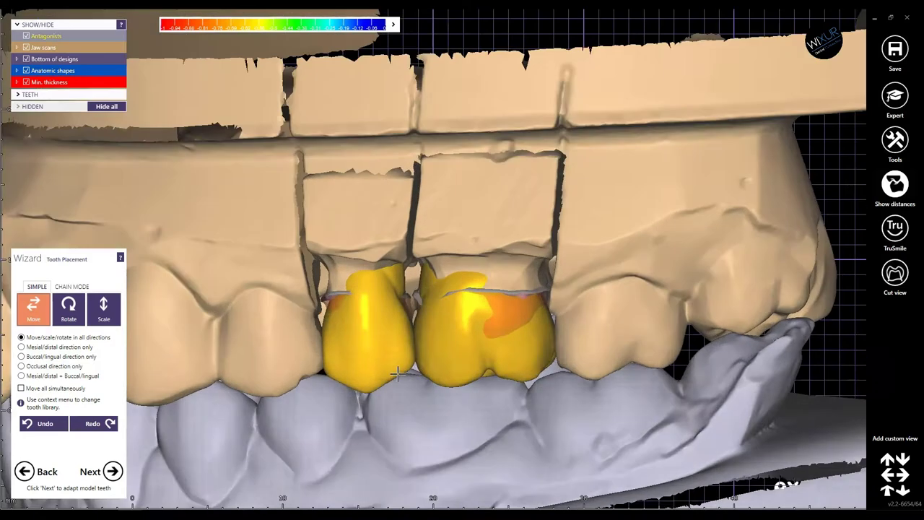
{"action": "left_click_drag", "start_coordinate": [381, 305], "coordinate": [382, 305]}
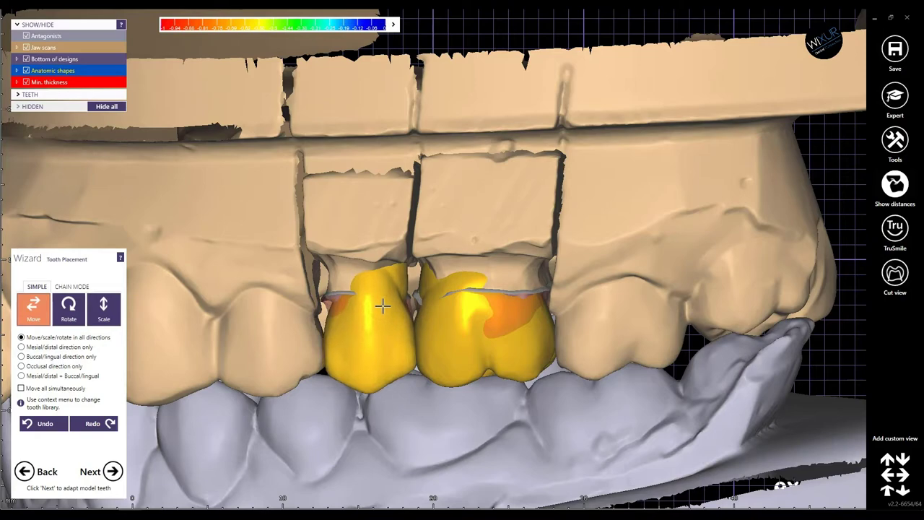
Hide the antagonists and reposition the molar and premolar model teeth within the arch from the occlusal side.
{"action": "scroll", "coordinate": [384, 318], "scroll_direction": "down", "scroll_amount": 3}
{"action": "left_click", "coordinate": [27, 37]}
{"action": "scroll", "coordinate": [296, 188], "scroll_direction": "down", "scroll_amount": 4}
{"action": "right_click_drag", "start_coordinate": [339, 382], "coordinate": [362, 287]}
{"action": "middle_click_drag", "start_coordinate": [362, 288], "coordinate": [380, 338]}
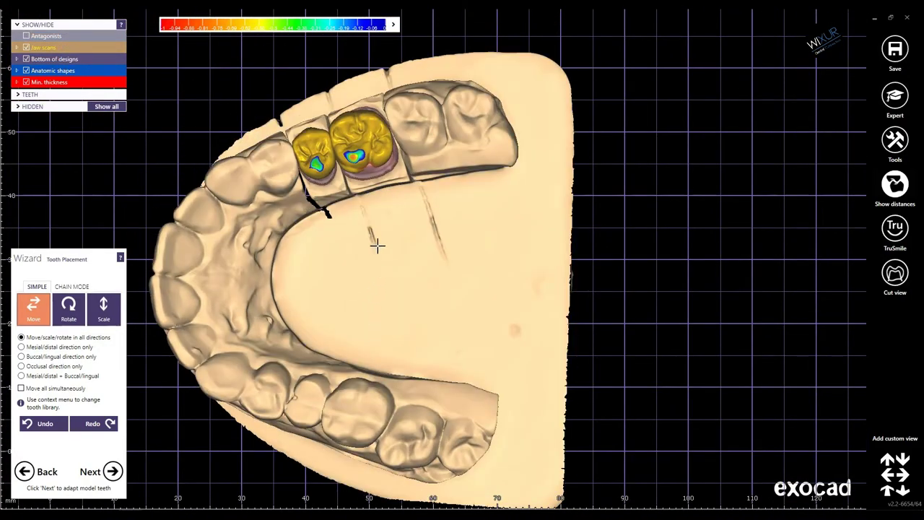
{"action": "middle_click_drag", "start_coordinate": [370, 228], "coordinate": [391, 261]}
{"action": "right_click_drag", "start_coordinate": [391, 260], "coordinate": [396, 271]}
{"action": "scroll", "coordinate": [381, 174], "scroll_direction": "up", "scroll_amount": 4}
{"action": "left_click_drag", "start_coordinate": [413, 149], "coordinate": [439, 165]}
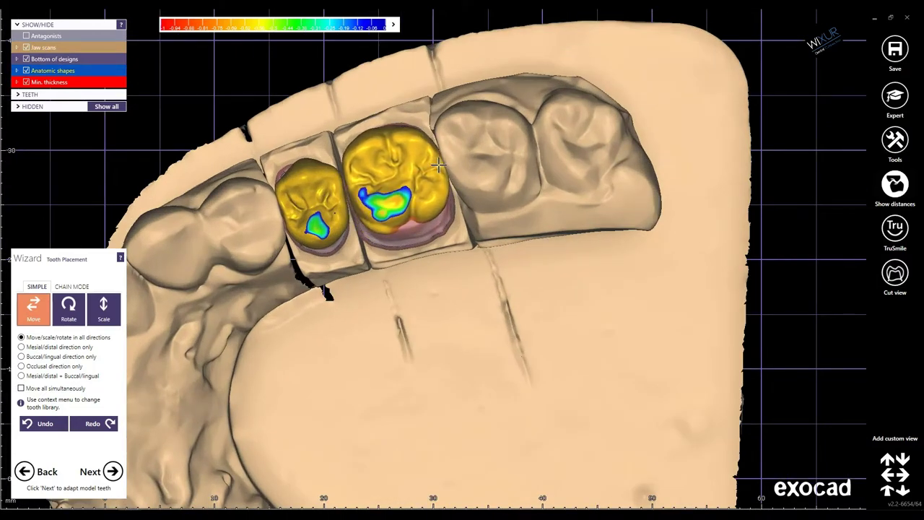
{"action": "mouse_move", "coordinate": [328, 220]}
{"action": "left_mouse_down"}
{"action": "mouse_move", "coordinate": [334, 226]}
{"action": "mouse_move", "coordinate": [330, 208]}
{"action": "left_mouse_up"}
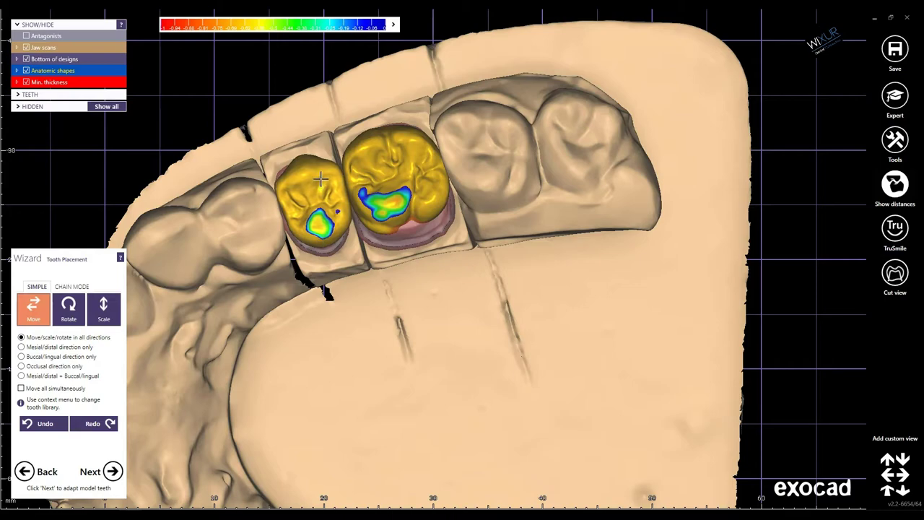
Examine the placed teeth from the buccal side and underneath, with the antagonists shown and hidden.
{"action": "scroll", "coordinate": [324, 184], "scroll_direction": "down", "scroll_amount": 4}
{"action": "right_click_drag", "start_coordinate": [325, 183], "coordinate": [356, 225]}
{"action": "key", "text": "ctrl+a"}
{"action": "key", "text": "ctrl+a"}
{"action": "scroll", "coordinate": [364, 323], "scroll_direction": "up", "scroll_amount": 5}
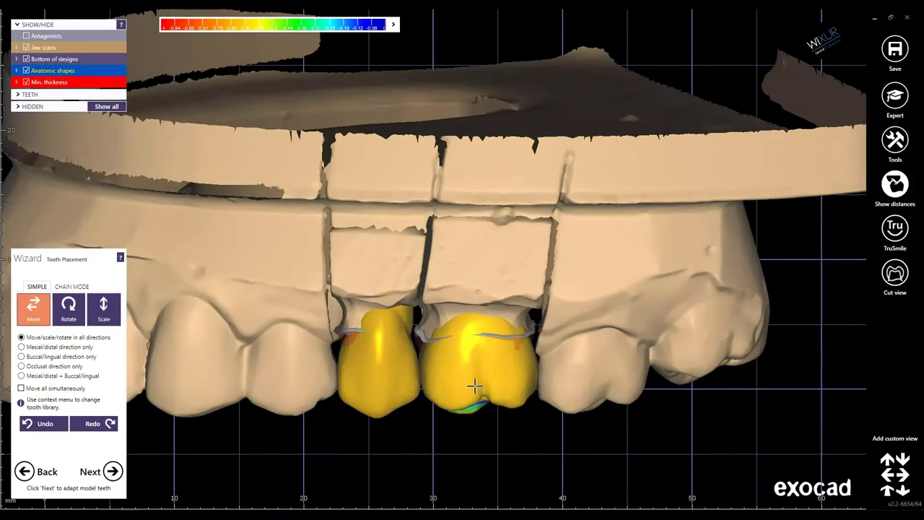
{"action": "key", "text": "ctrl+a"}
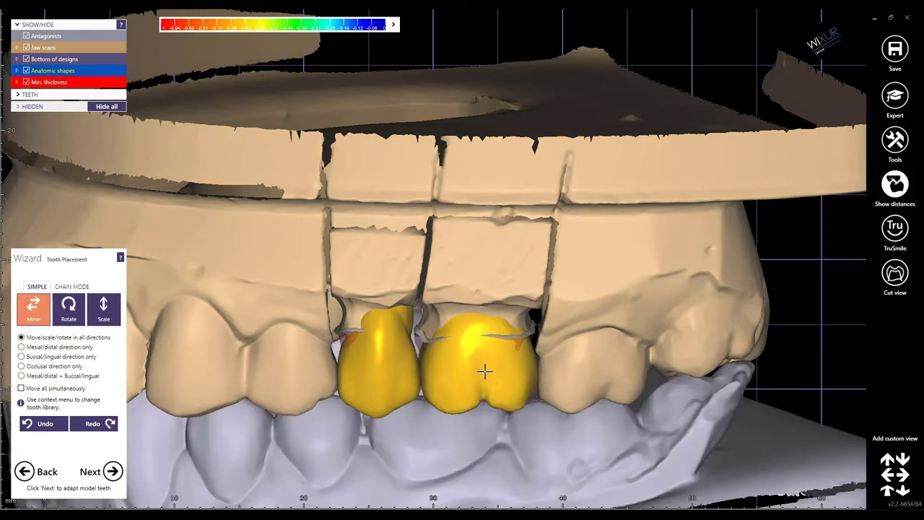
{"action": "right_click_drag", "start_coordinate": [485, 371], "coordinate": [489, 361]}
{"action": "key", "text": "ctrl+a"}
{"action": "right_click_drag", "start_coordinate": [460, 330], "coordinate": [460, 320]}
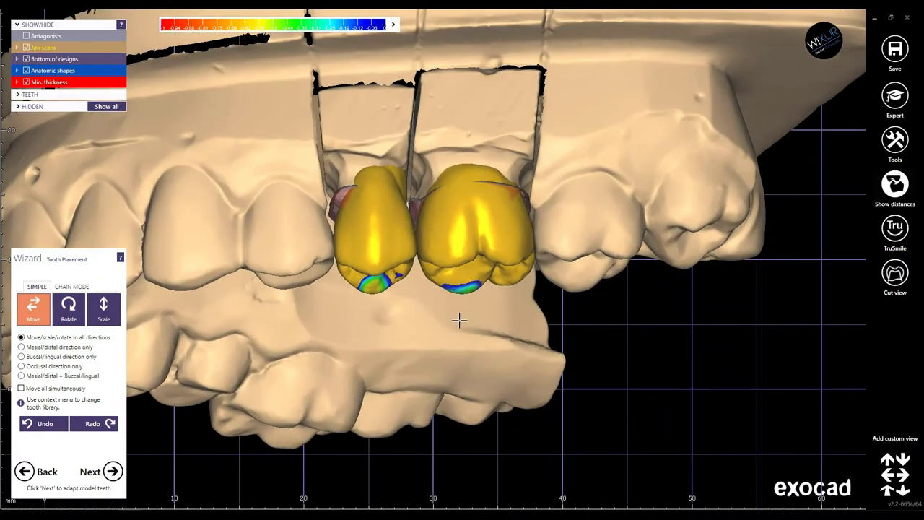
{"action": "mouse_move", "coordinate": [386, 332]}
{"action": "right_mouse_down"}
{"action": "mouse_move", "coordinate": [378, 338]}
{"action": "mouse_move", "coordinate": [392, 312]}
{"action": "mouse_move", "coordinate": [393, 338]}
{"action": "right_mouse_up"}
Accept the tooth placement and generate the crowns adapted to the margins.
{"action": "scroll", "coordinate": [385, 338], "scroll_direction": "up", "scroll_amount": 4}
{"action": "left_click", "coordinate": [90, 474]}
{"action": "scroll", "coordinate": [390, 318], "scroll_direction": "down", "scroll_amount": 4}
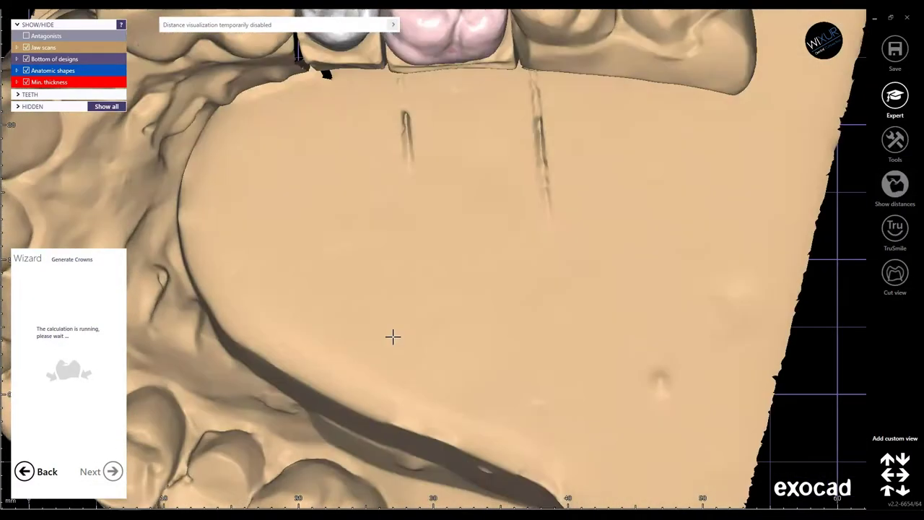
Lower the palatal cusps of the premolar and molar crowns at their antagonist contacts using the Cusps preset.
{"action": "right_click_drag", "start_coordinate": [406, 235], "coordinate": [429, 382]}
{"action": "scroll", "coordinate": [426, 362], "scroll_direction": "down", "scroll_amount": 4}
{"action": "right_click_drag", "start_coordinate": [402, 249], "coordinate": [415, 396]}
{"action": "scroll", "coordinate": [387, 323], "scroll_direction": "up", "scroll_amount": 4}
{"action": "right_click_drag", "start_coordinate": [375, 292], "coordinate": [387, 356]}
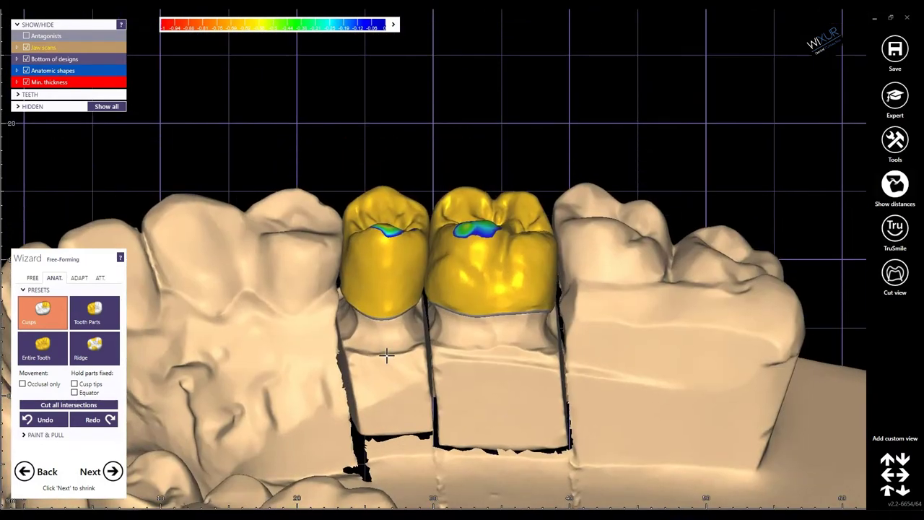
{"action": "right_click_drag", "start_coordinate": [196, 328], "coordinate": [213, 324]}
{"action": "right_click_drag", "start_coordinate": [413, 297], "coordinate": [374, 258]}
{"action": "scroll", "coordinate": [375, 258], "scroll_direction": "up", "scroll_amount": 5}
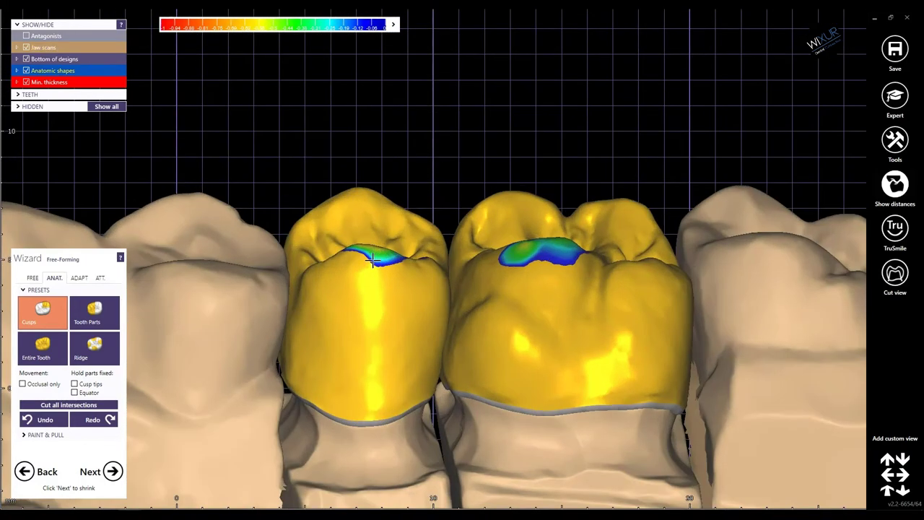
{"action": "left_click_drag", "start_coordinate": [376, 254], "coordinate": [376, 275]}
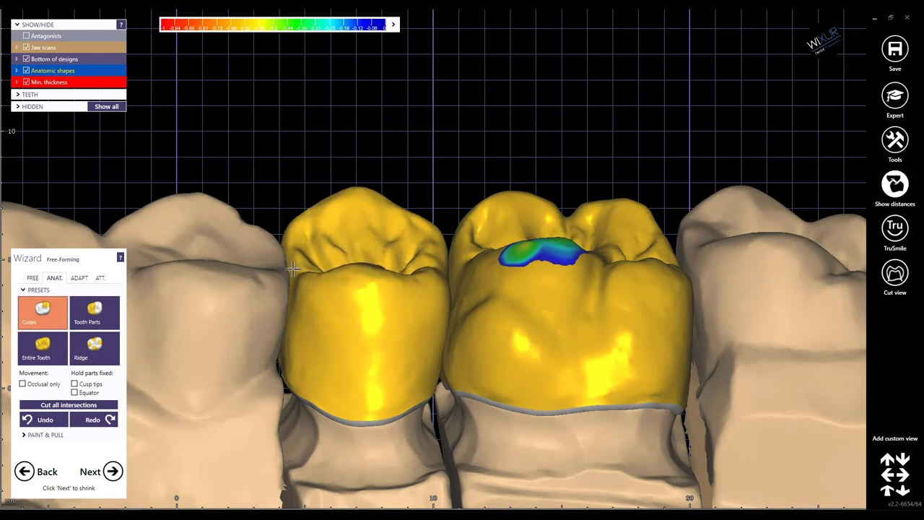
{"action": "left_click_drag", "start_coordinate": [560, 253], "coordinate": [556, 273]}
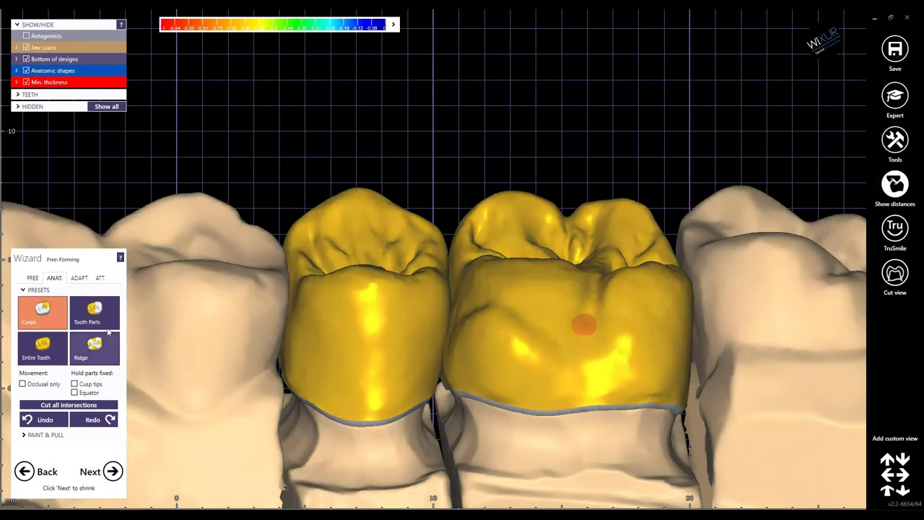
Reshape the premolar crown's contour towards its mesial neighbour using the Tooth Parts preset.
{"action": "left_click", "coordinate": [97, 318]}
{"action": "right_click_drag", "start_coordinate": [307, 278], "coordinate": [370, 197]}
{"action": "left_click_drag", "start_coordinate": [363, 144], "coordinate": [358, 141]}
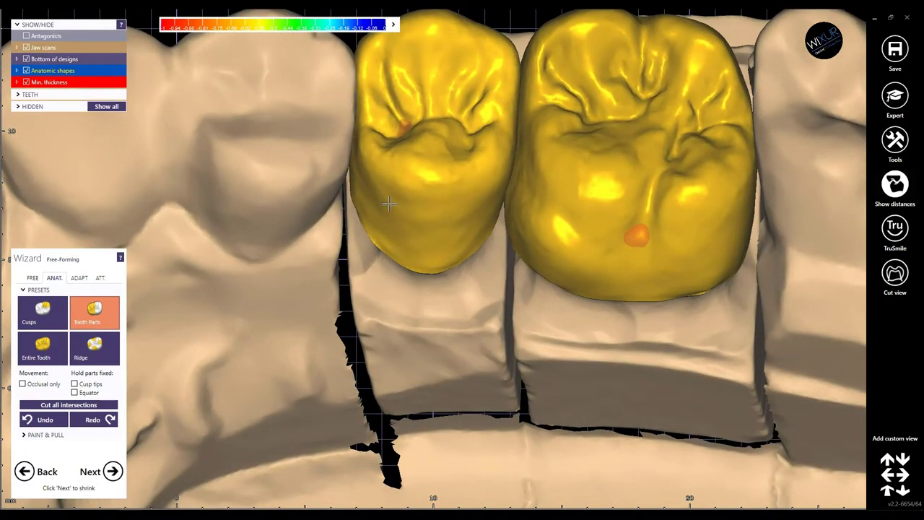
{"action": "right_click_drag", "start_coordinate": [387, 197], "coordinate": [394, 185]}
{"action": "middle_click_drag", "start_coordinate": [401, 151], "coordinate": [402, 270]}
{"action": "left_click_drag", "start_coordinate": [381, 150], "coordinate": [385, 153]}
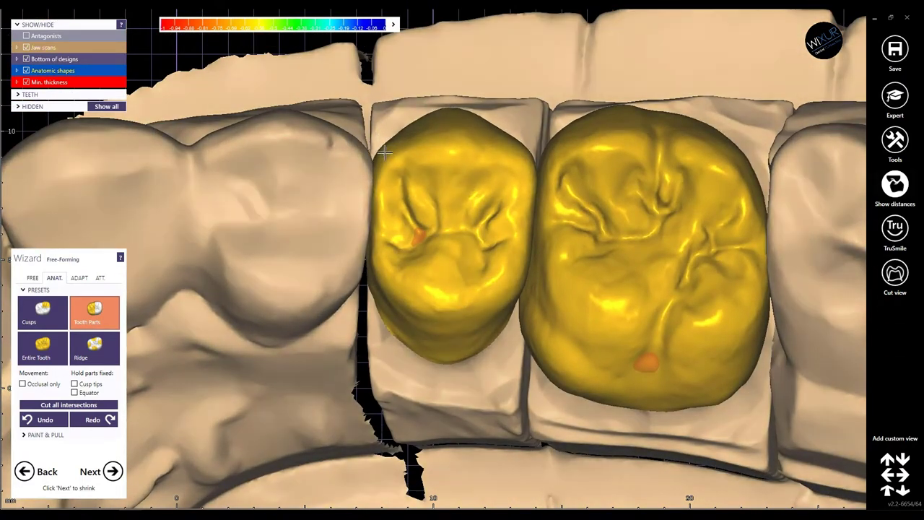
Adjust the molar crown's mesiobuccal and palatal contours with the Tooth Parts preset.
{"action": "scroll", "coordinate": [408, 167], "scroll_direction": "down", "scroll_amount": 3}
{"action": "scroll", "coordinate": [561, 144], "scroll_direction": "up", "scroll_amount": 4}
{"action": "left_click_drag", "start_coordinate": [547, 118], "coordinate": [548, 123]}
{"action": "scroll", "coordinate": [548, 123], "scroll_direction": "down", "scroll_amount": 3}
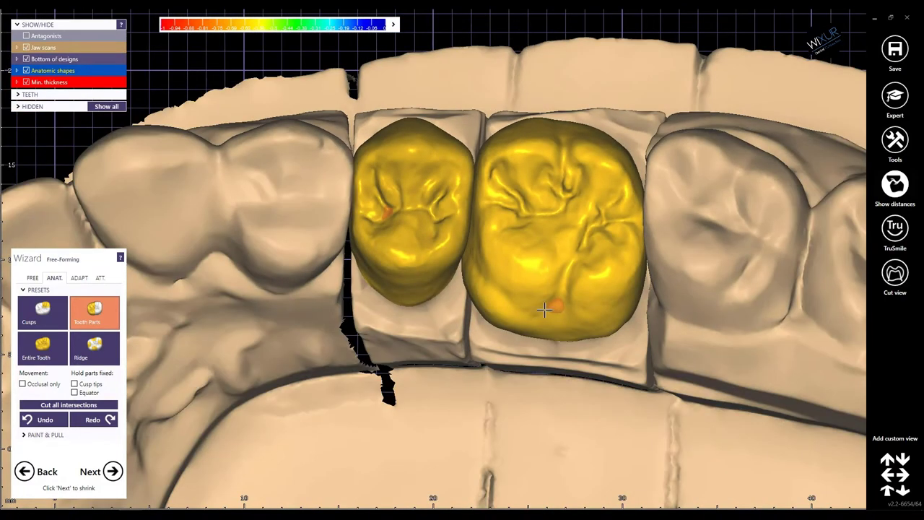
{"action": "right_click_drag", "start_coordinate": [545, 310], "coordinate": [551, 303]}
{"action": "left_click_drag", "start_coordinate": [545, 338], "coordinate": [547, 332]}
Smooth the buccal surfaces of the premolar and molar crowns near their margins with the free-forming Smooth/Flatten brush.
{"action": "scroll", "coordinate": [543, 324], "scroll_direction": "down", "scroll_amount": 2}
{"action": "right_click_drag", "start_coordinate": [543, 324], "coordinate": [489, 246]}
{"action": "scroll", "coordinate": [488, 191], "scroll_direction": "down", "scroll_amount": 5}
{"action": "middle_click_drag", "start_coordinate": [489, 246], "coordinate": [496, 223]}
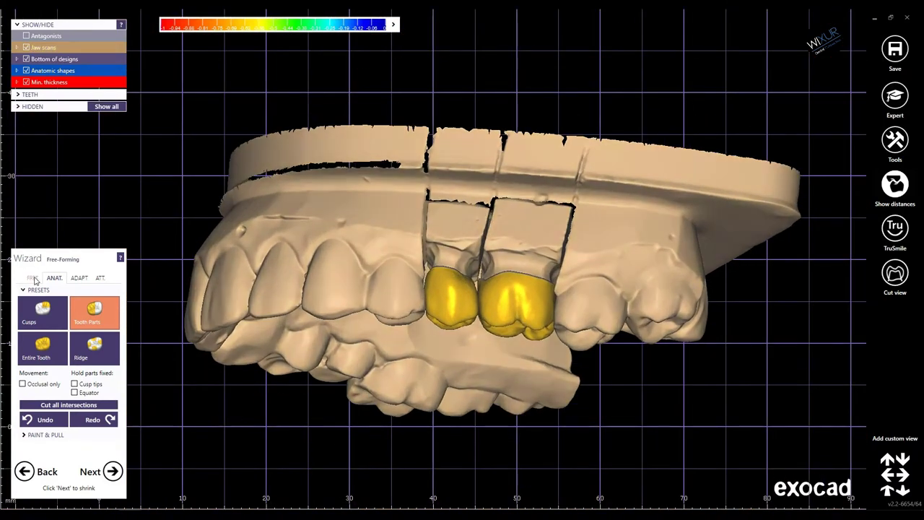
{"action": "left_click", "coordinate": [33, 278]}
{"action": "scroll", "coordinate": [463, 299], "scroll_direction": "up", "scroll_amount": 6}
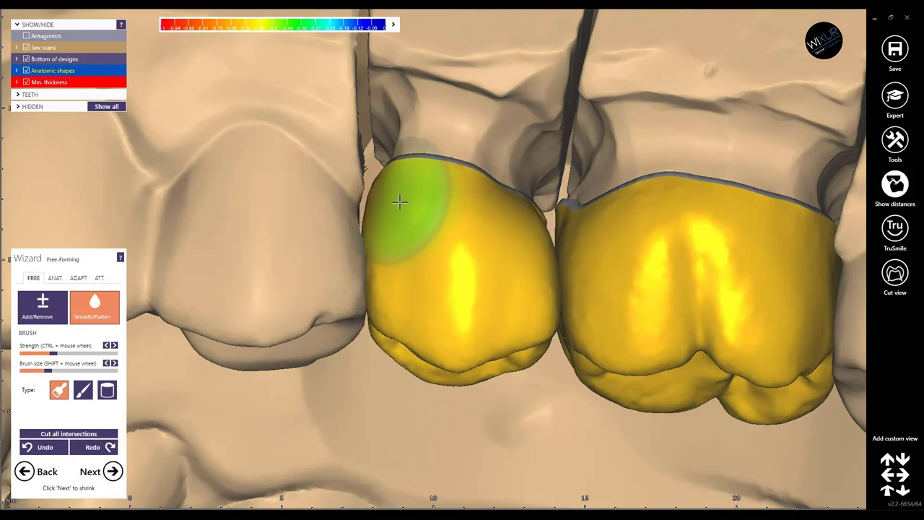
{"action": "scroll", "coordinate": [400, 203], "scroll_direction": "down", "scroll_amount": 4}
{"action": "right_click_drag", "start_coordinate": [450, 278], "coordinate": [493, 330]}
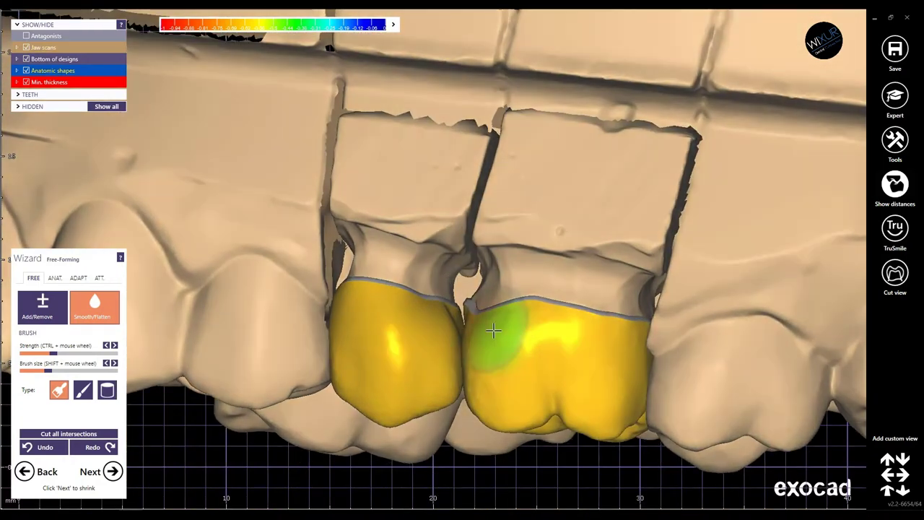
{"action": "scroll", "coordinate": [574, 315], "scroll_direction": "down", "scroll_amount": 4}
{"action": "right_click_drag", "start_coordinate": [547, 320], "coordinate": [547, 316]}
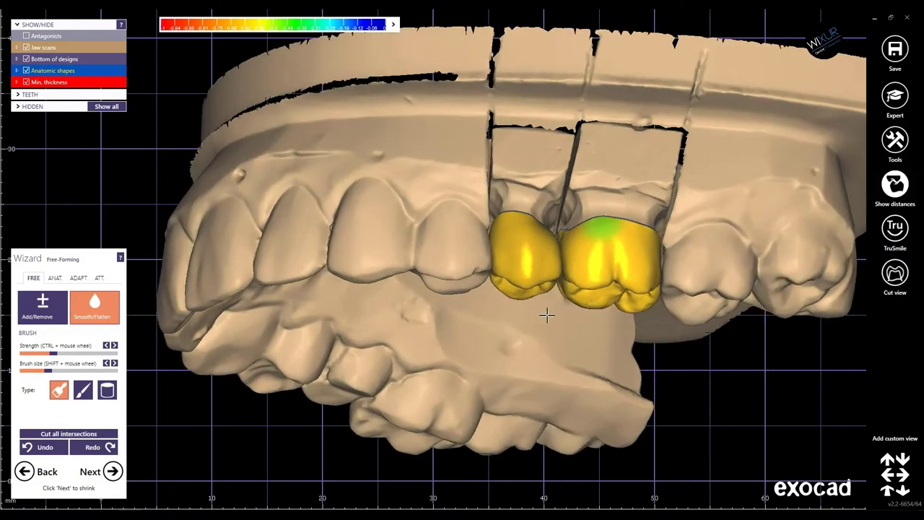
Return to the Cusps preset and examine both crowns from the palatal and occlusal sides, including against the antagonists.
{"action": "middle_click_drag", "start_coordinate": [546, 316], "coordinate": [528, 346]}
{"action": "right_click_drag", "start_coordinate": [528, 347], "coordinate": [471, 301]}
{"action": "middle_click_drag", "start_coordinate": [470, 301], "coordinate": [493, 336]}
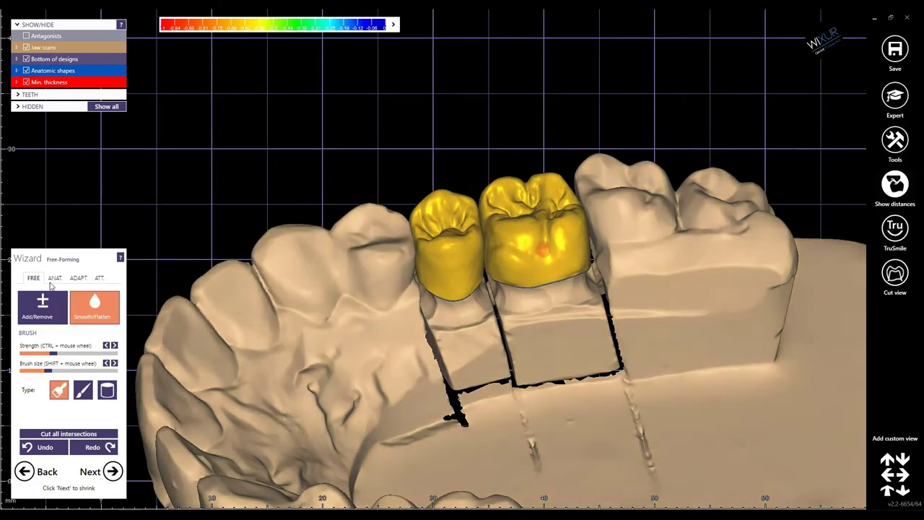
{"action": "left_click", "coordinate": [53, 280]}
{"action": "left_click", "coordinate": [56, 312]}
{"action": "scroll", "coordinate": [589, 186], "scroll_direction": "up", "scroll_amount": 4}
{"action": "scroll", "coordinate": [617, 219], "scroll_direction": "up", "scroll_amount": 1}
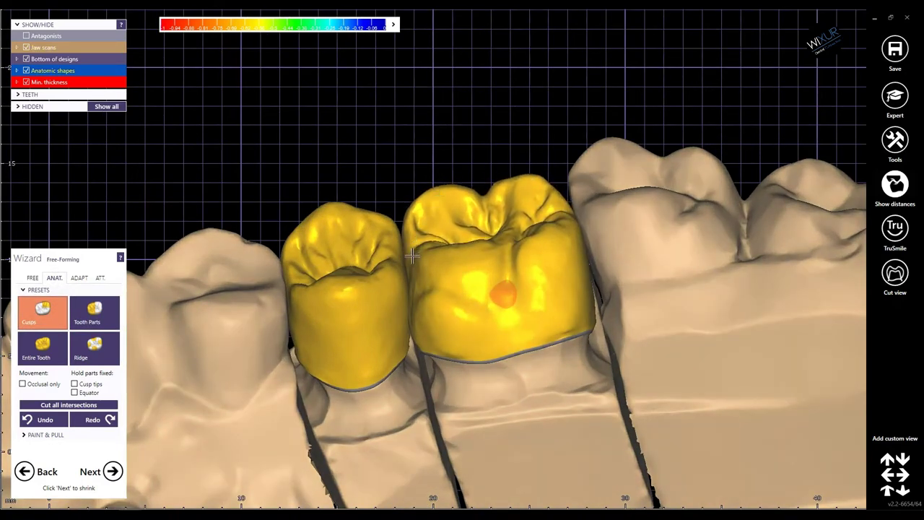
{"action": "scroll", "coordinate": [411, 254], "scroll_direction": "down", "scroll_amount": 9}
{"action": "right_click_drag", "start_coordinate": [410, 254], "coordinate": [418, 338]}
{"action": "key", "text": "a"}
{"action": "right_click_drag", "start_coordinate": [420, 243], "coordinate": [423, 259]}
{"action": "key", "text": "a"}
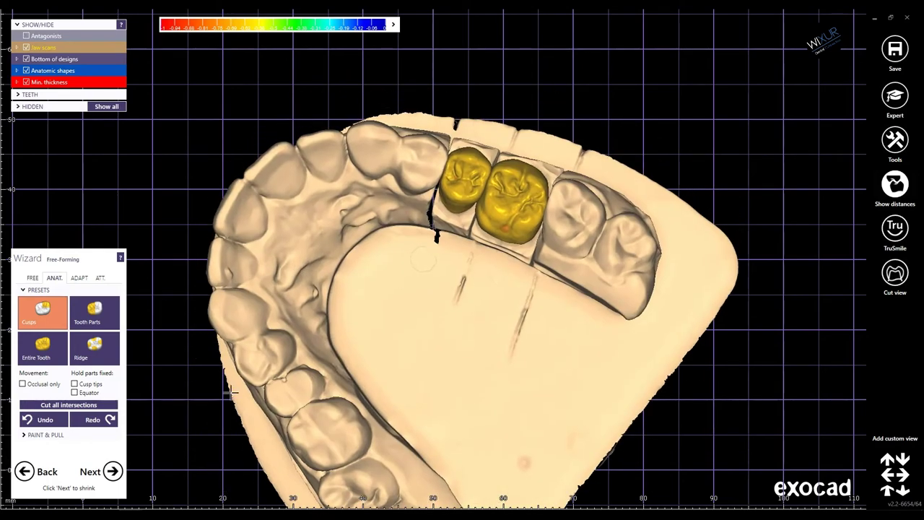
Finish free-forming, proceed to shrinking and enable the exclusion of selected parts.
{"action": "left_click", "coordinate": [112, 471]}
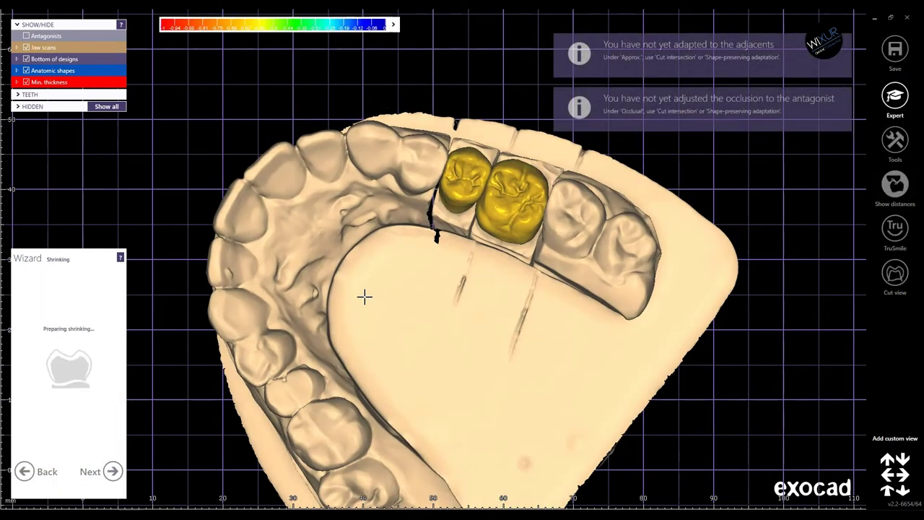
{"action": "right_click_drag", "start_coordinate": [411, 252], "coordinate": [414, 288]}
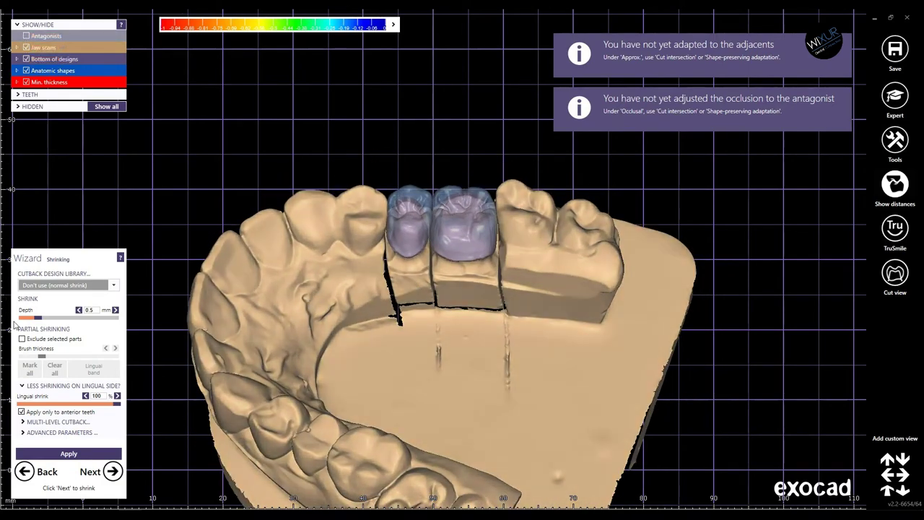
{"action": "left_click", "coordinate": [21, 339]}
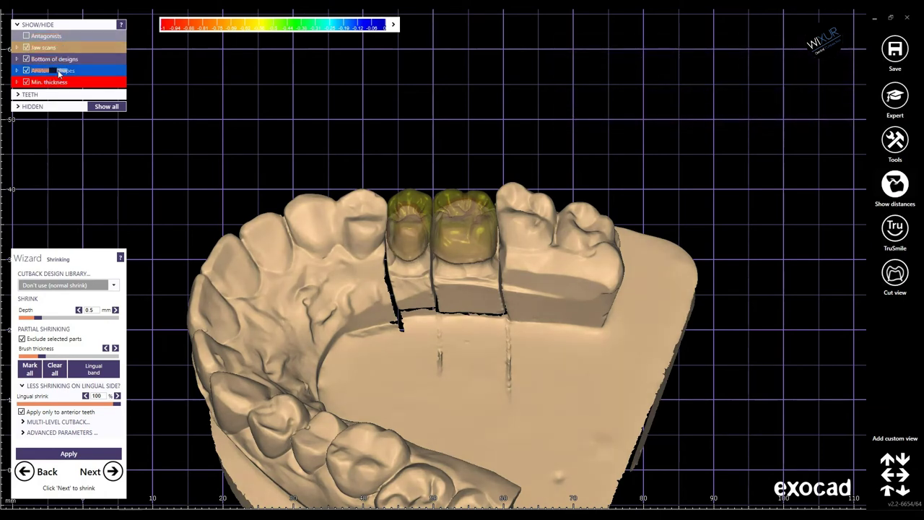
Make the anatomic shapes fully opaque and hide the jaw scans to isolate the crowns.
{"action": "left_click_drag", "start_coordinate": [58, 71], "coordinate": [105, 81]}
{"action": "left_click", "coordinate": [27, 48]}
{"action": "right_click_drag", "start_coordinate": [322, 229], "coordinate": [366, 297]}
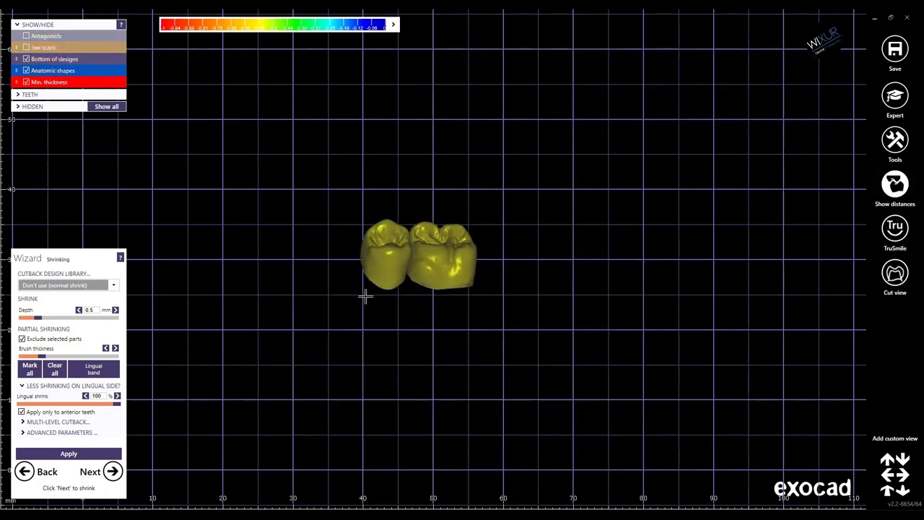
Paint the premolar crown's lower buccal surface, from its margin up along both proximal sides, to exclude it from shrinking.
{"action": "scroll", "coordinate": [339, 258], "scroll_direction": "up", "scroll_amount": 5}
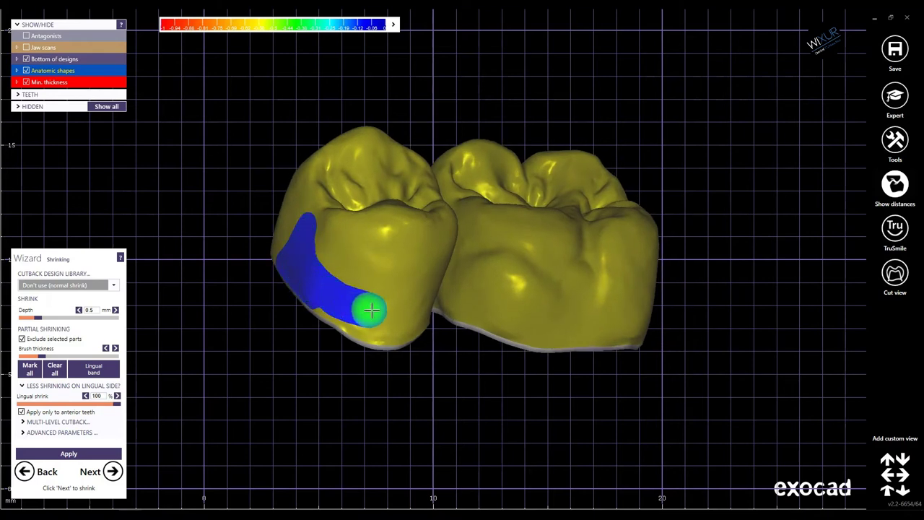
{"action": "left_click_drag", "start_coordinate": [430, 300], "coordinate": [439, 296]}
{"action": "right_click_drag", "start_coordinate": [421, 320], "coordinate": [409, 347]}
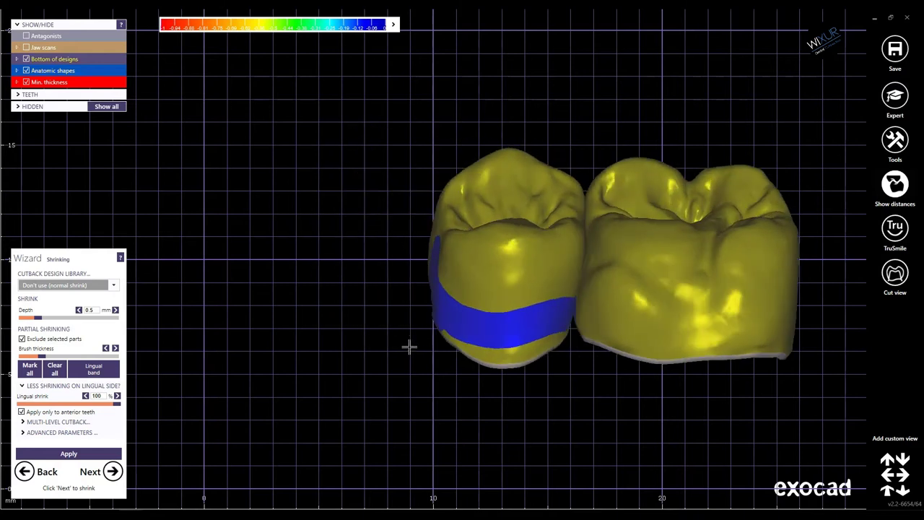
{"action": "left_click_drag", "start_coordinate": [436, 331], "coordinate": [523, 349]}
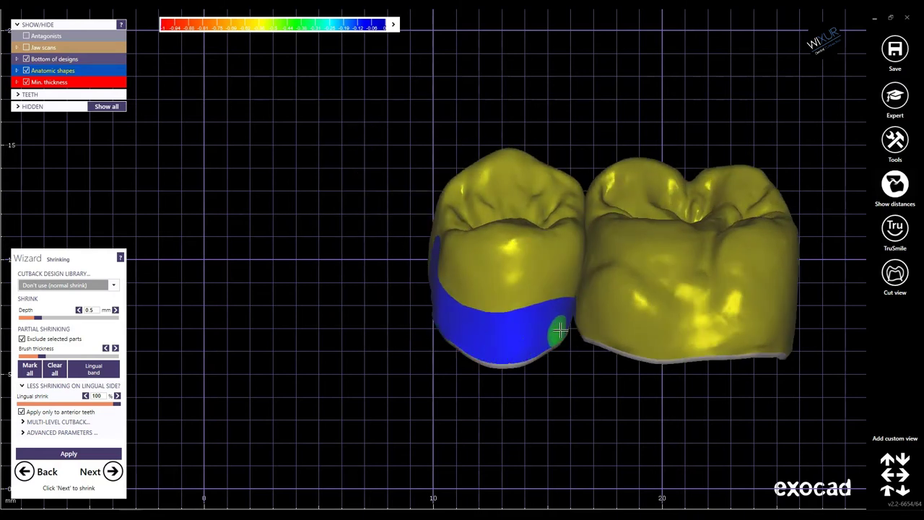
{"action": "left_click_drag", "start_coordinate": [571, 310], "coordinate": [577, 277]}
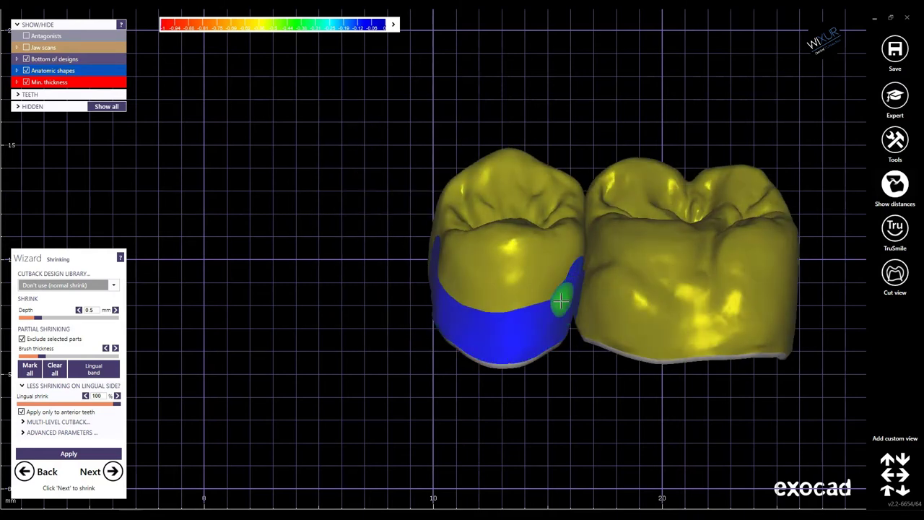
Paint a band along the molar crown's buccal margin, rising at the contact with the premolar, to exclude it from shrinking.
{"action": "right_click_drag", "start_coordinate": [584, 271], "coordinate": [579, 338]}
{"action": "middle_click_drag", "start_coordinate": [579, 338], "coordinate": [494, 362]}
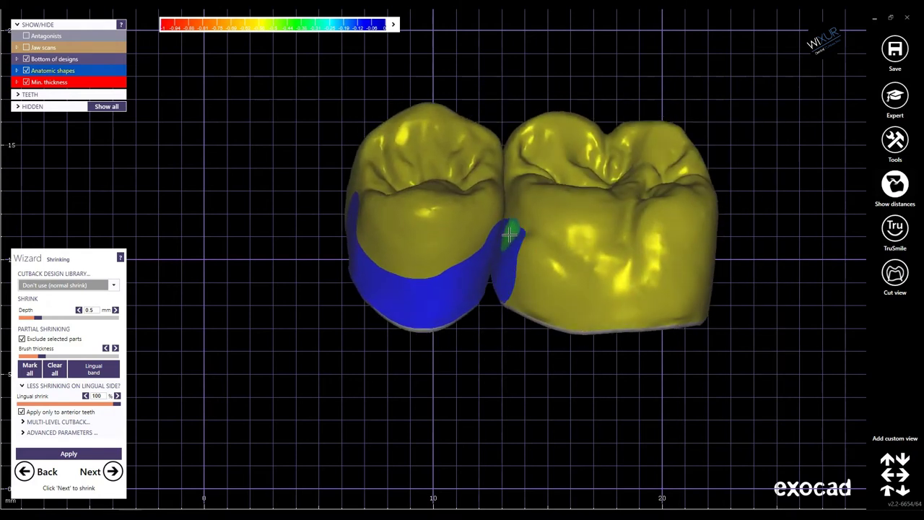
{"action": "mouse_move", "coordinate": [573, 298]}
{"action": "left_mouse_down"}
{"action": "mouse_move", "coordinate": [703, 283]}
{"action": "mouse_move", "coordinate": [633, 313]}
{"action": "mouse_move", "coordinate": [544, 309]}
{"action": "left_mouse_up"}
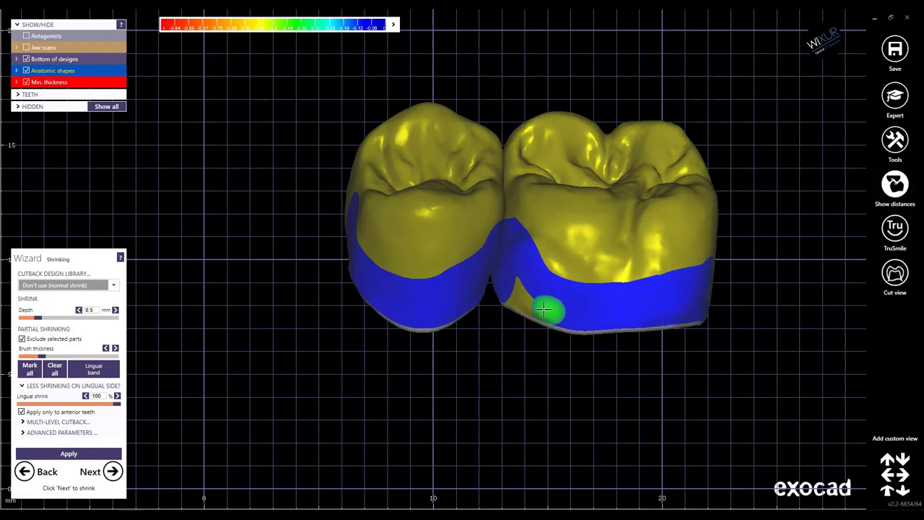
Extend the molar's excluded band around its distal side, raising it toward the distal contact area.
{"action": "scroll", "coordinate": [509, 303], "scroll_direction": "down", "scroll_amount": 4}
{"action": "middle_click_drag", "start_coordinate": [531, 350], "coordinate": [434, 356]}
{"action": "right_click_drag", "start_coordinate": [434, 356], "coordinate": [581, 350]}
{"action": "middle_click_drag", "start_coordinate": [581, 350], "coordinate": [485, 374]}
{"action": "scroll", "coordinate": [538, 315], "scroll_direction": "up", "scroll_amount": 3}
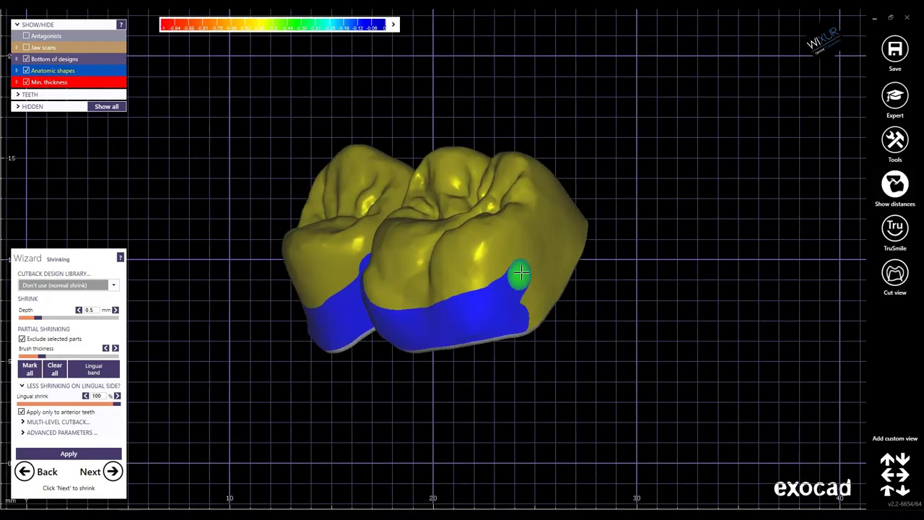
{"action": "left_click_drag", "start_coordinate": [549, 291], "coordinate": [551, 303]}
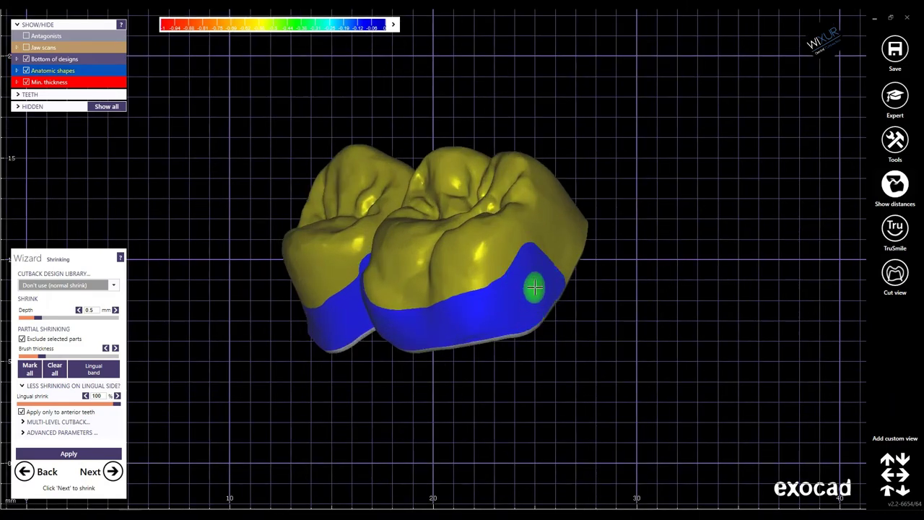
Set the shrink depth to 0.84 mm and shrink both crowns outside the excluded areas.
{"action": "right_click_drag", "start_coordinate": [538, 284], "coordinate": [501, 262]}
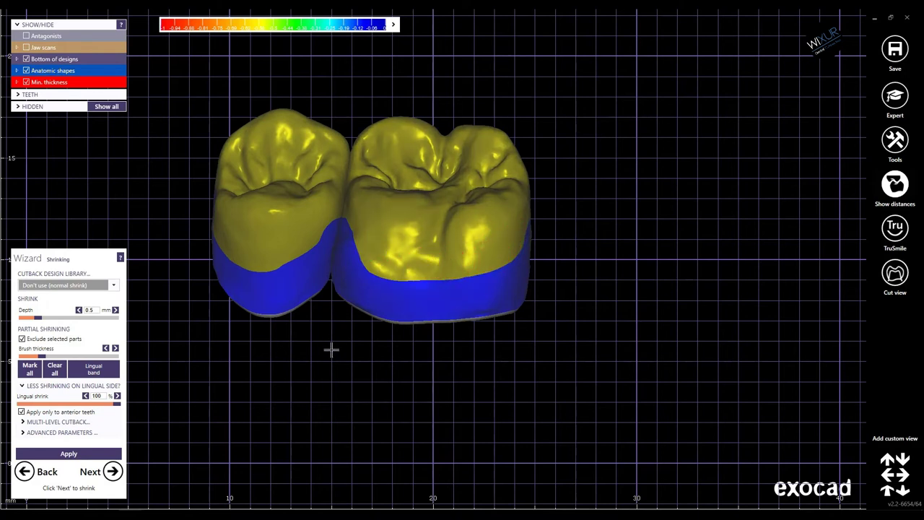
{"action": "middle_click_drag", "start_coordinate": [333, 350], "coordinate": [425, 364]}
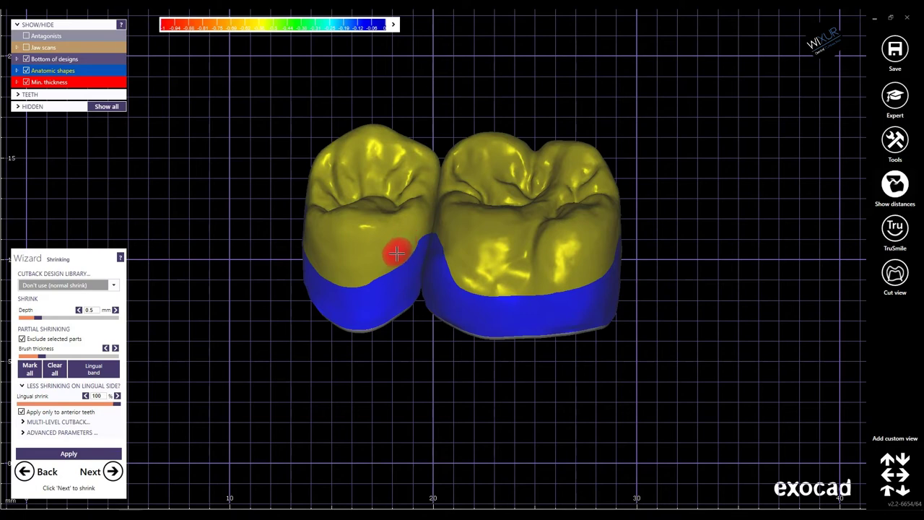
{"action": "scroll", "coordinate": [375, 288], "scroll_direction": "down", "scroll_amount": 3}
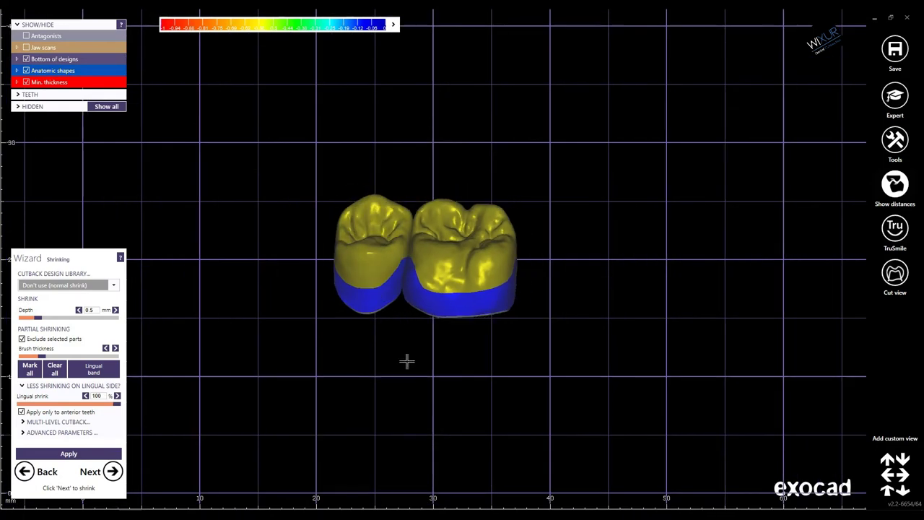
{"action": "right_click_drag", "start_coordinate": [407, 361], "coordinate": [437, 366]}
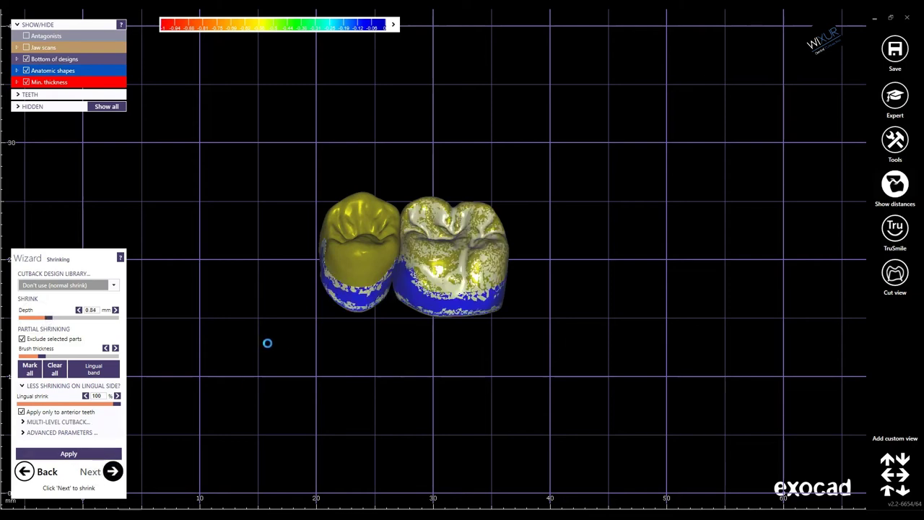
Inspect the reduced crowns from several sides and show the jaw scans again.
{"action": "right_click_drag", "start_coordinate": [371, 344], "coordinate": [409, 295]}
{"action": "scroll", "coordinate": [411, 296], "scroll_direction": "up", "scroll_amount": 3}
{"action": "right_click_drag", "start_coordinate": [543, 299], "coordinate": [530, 337]}
{"action": "right_click_drag", "start_coordinate": [421, 225], "coordinate": [374, 263]}
{"action": "right_click_drag", "start_coordinate": [510, 273], "coordinate": [527, 320]}
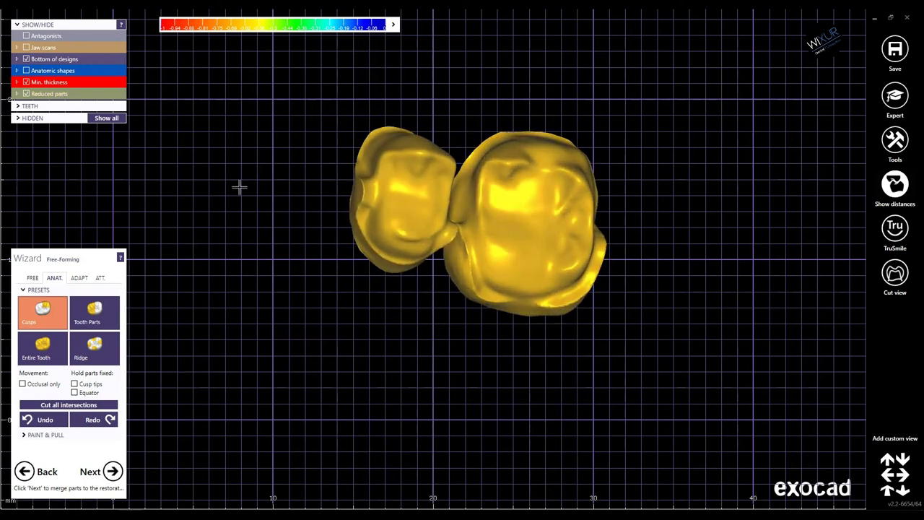
{"action": "left_click", "coordinate": [27, 47]}
{"action": "right_click_drag", "start_coordinate": [372, 382], "coordinate": [373, 384]}
Pull the mesial edge of the reduced premolar slightly toward the neighbouring tooth with the anatomic Cusps preset.
{"action": "left_click", "coordinate": [109, 316]}
{"action": "scroll", "coordinate": [307, 227], "scroll_direction": "up", "scroll_amount": 3}
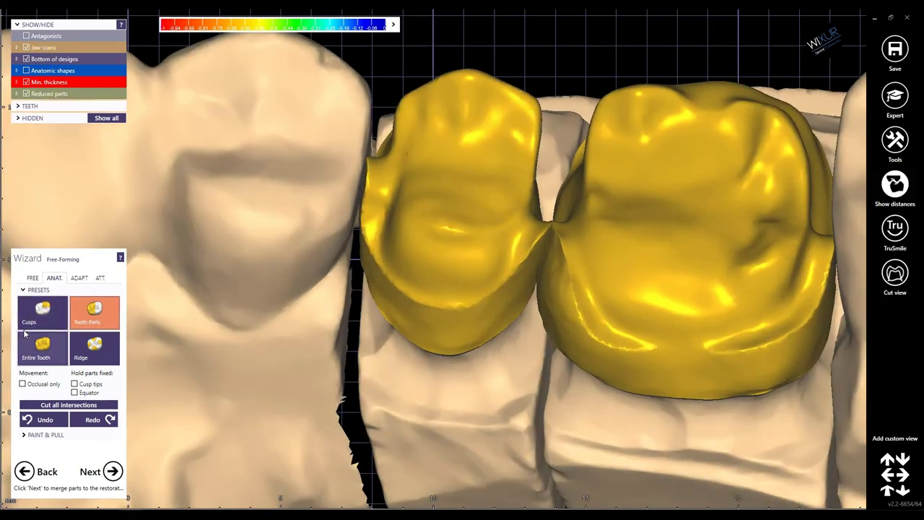
{"action": "left_click", "coordinate": [52, 318]}
{"action": "middle_click_drag", "start_coordinate": [372, 168], "coordinate": [375, 216]}
{"action": "scroll", "coordinate": [375, 216], "scroll_direction": "up", "scroll_amount": 4}
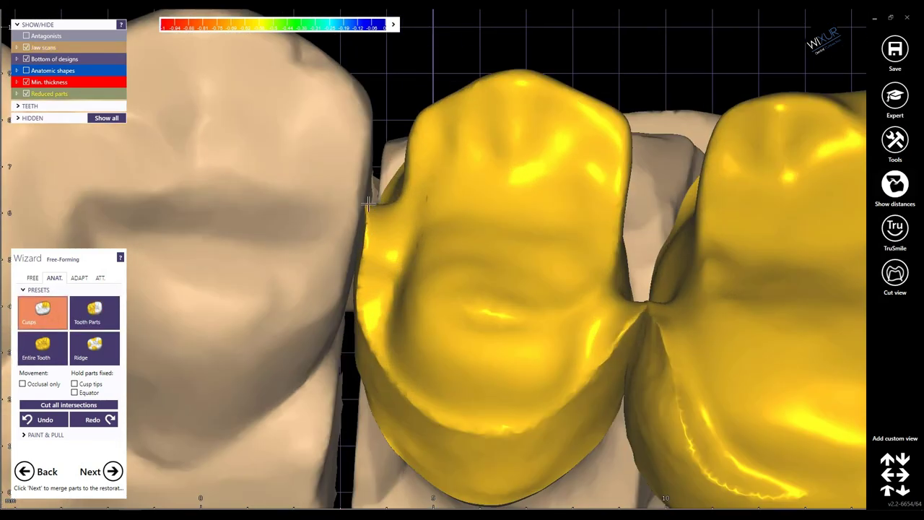
{"action": "left_click_drag", "start_coordinate": [372, 205], "coordinate": [367, 205]}
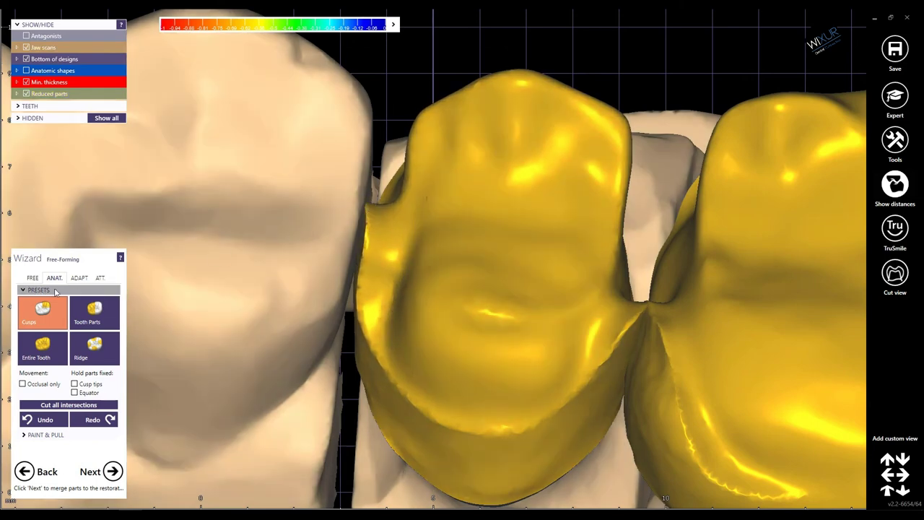